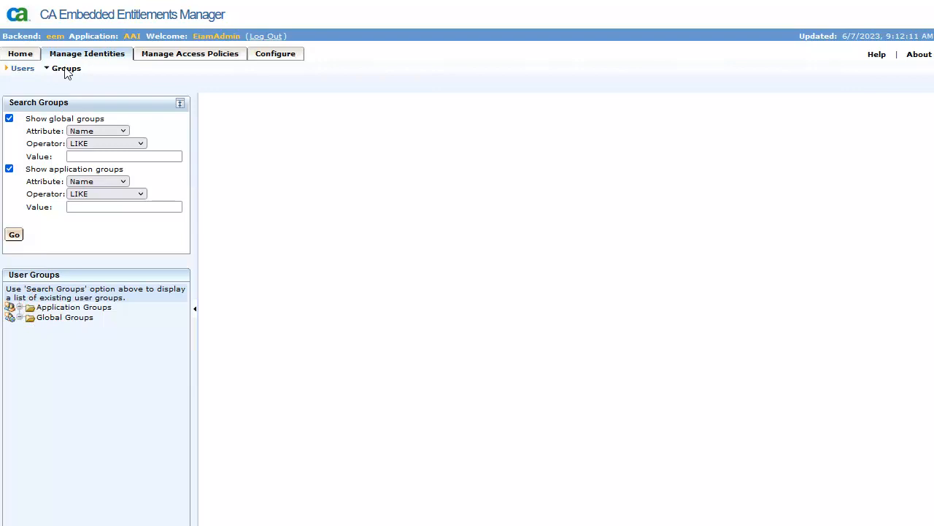
- Create and save a new application user group named "Scheduler managers"
click(10, 310)
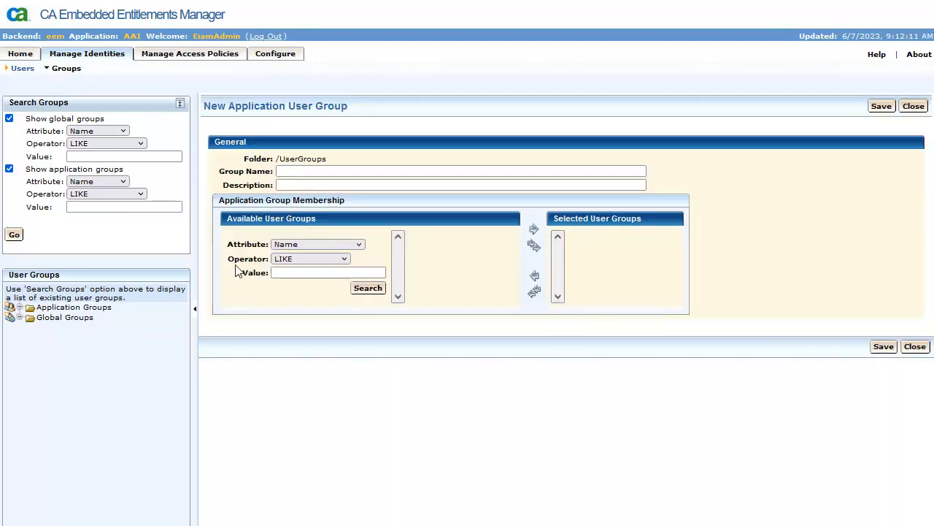
click(292, 173)
text(Scheduler managers)
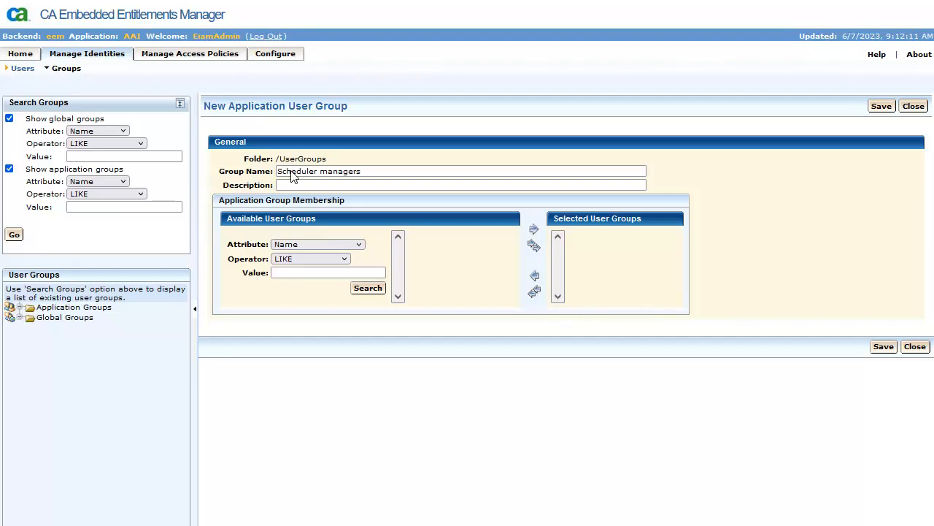
click(880, 106)
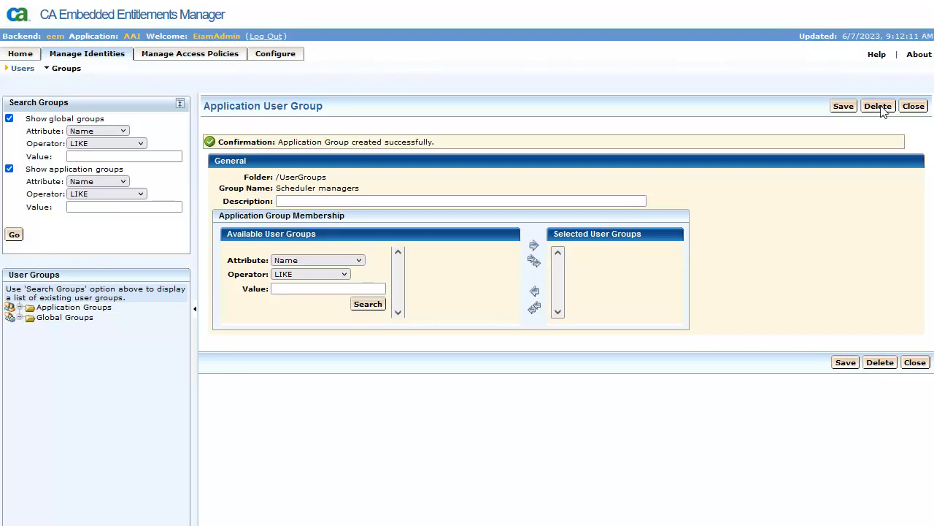
- List all global users, open the third user's record and add application user details to it
click(23, 70)
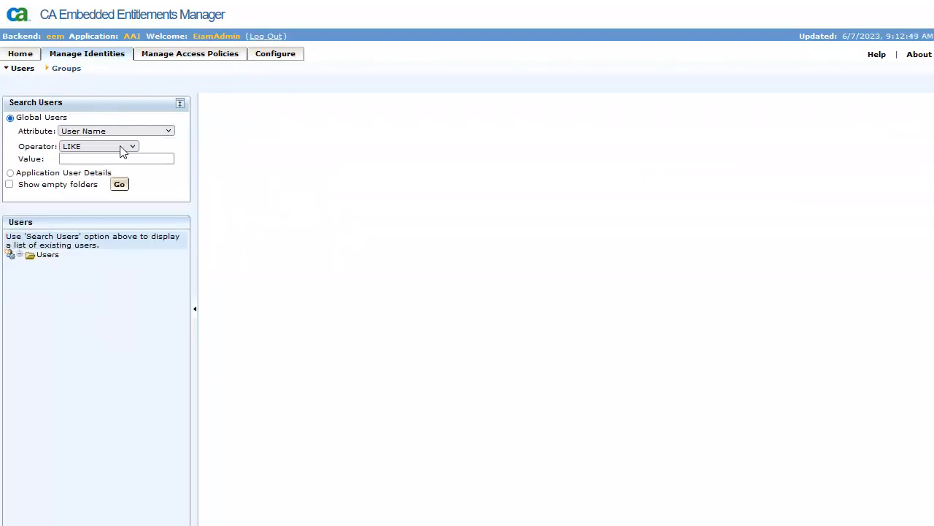
click(121, 185)
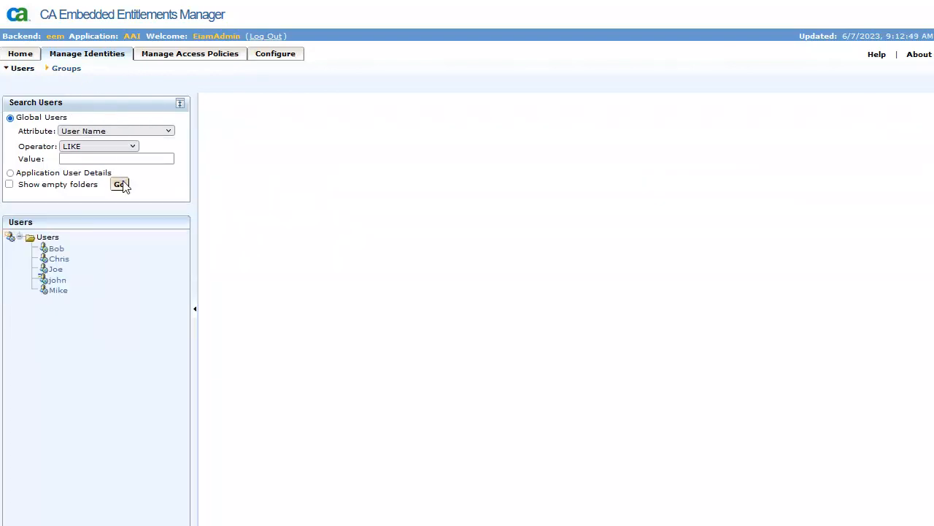
click(55, 270)
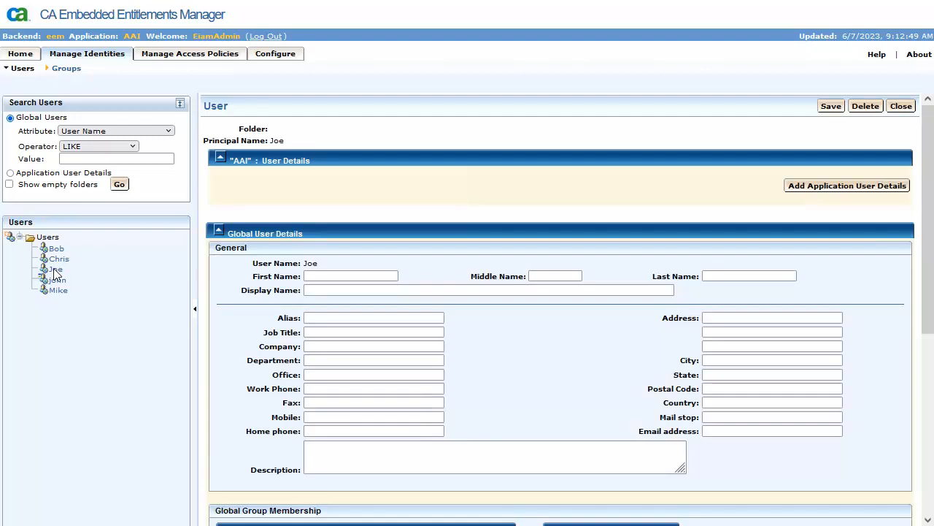
click(821, 188)
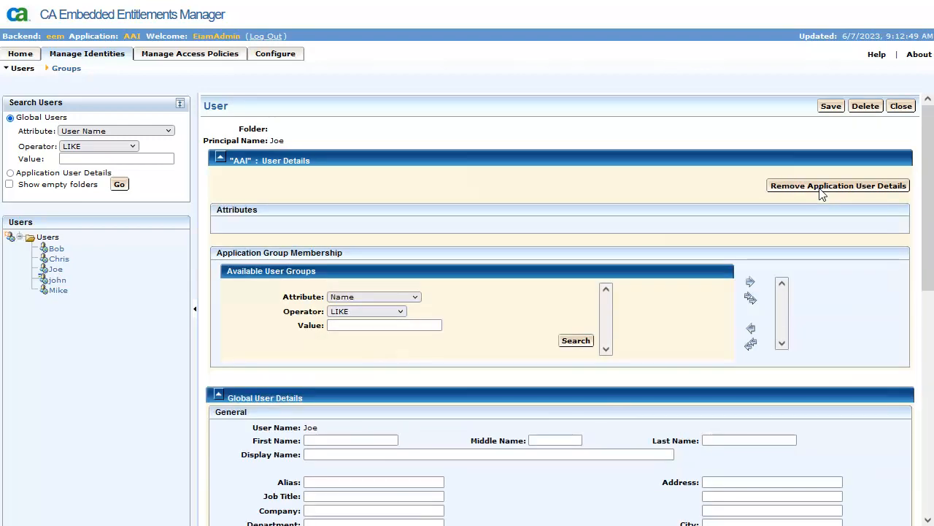
- Add the Scheduler managers application group to the user's group membership and save the user record
click(581, 340)
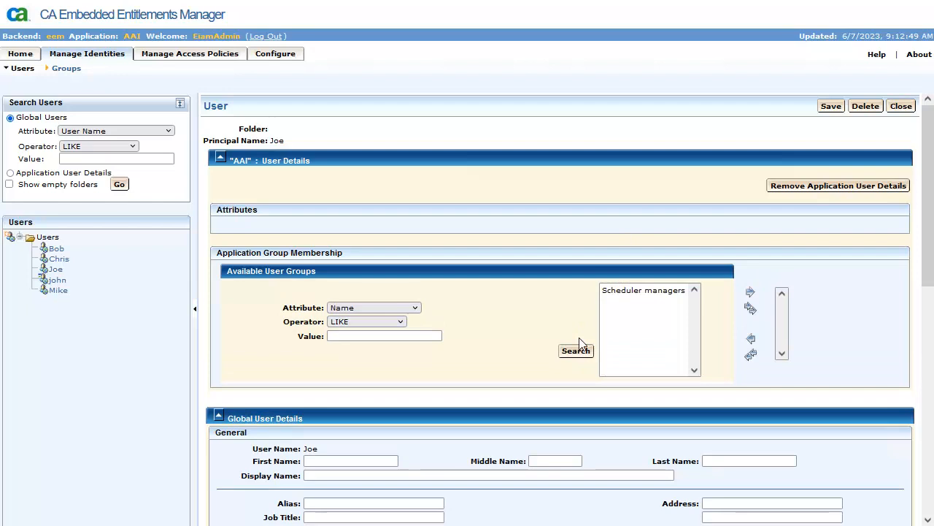
click(661, 293)
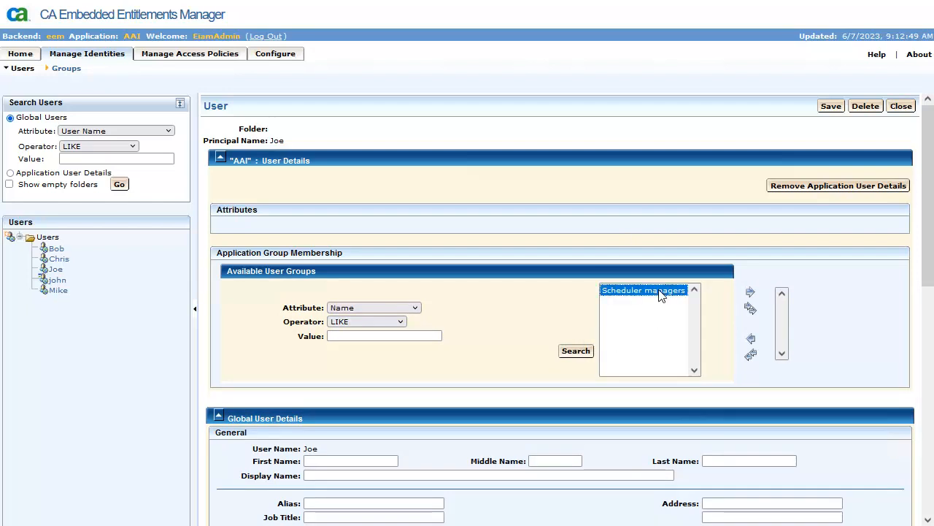
click(751, 292)
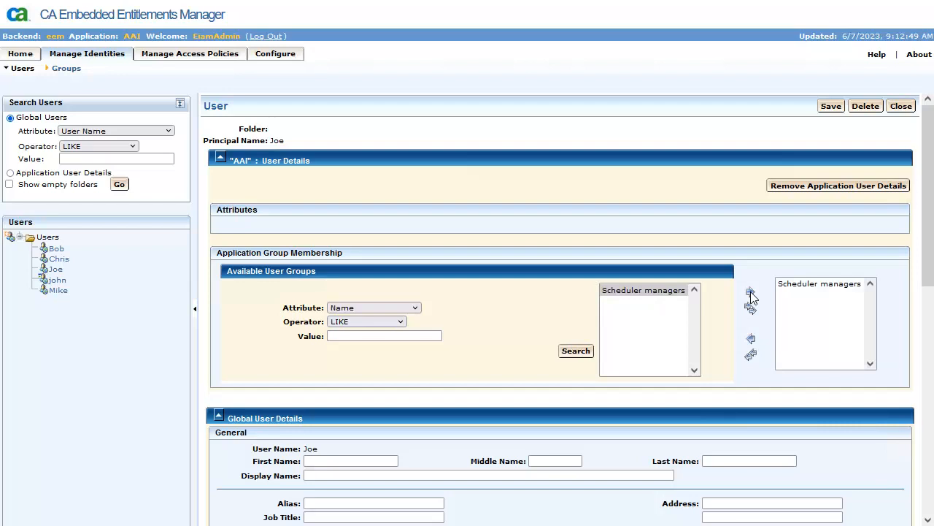
click(831, 105)
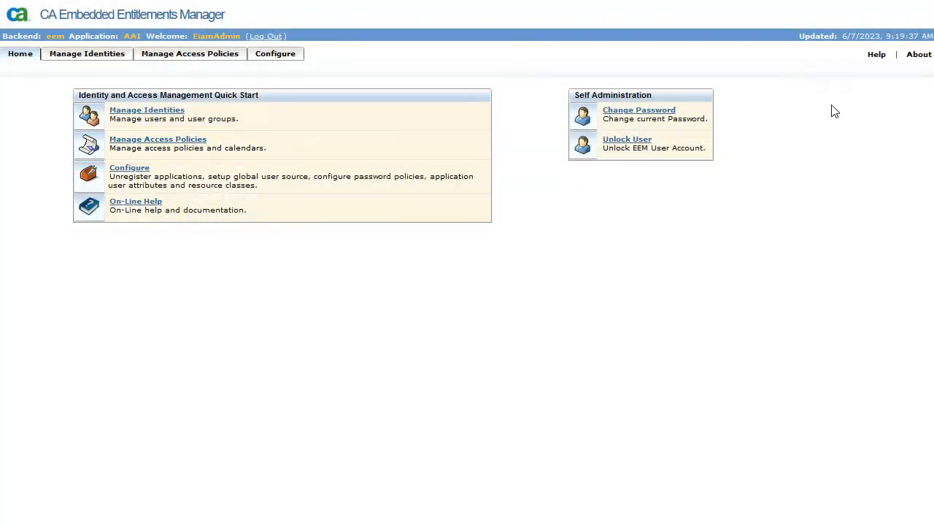
- Save a copy of the Admin users dynamic user group policy under the name "Scheduler Managers"
click(168, 140)
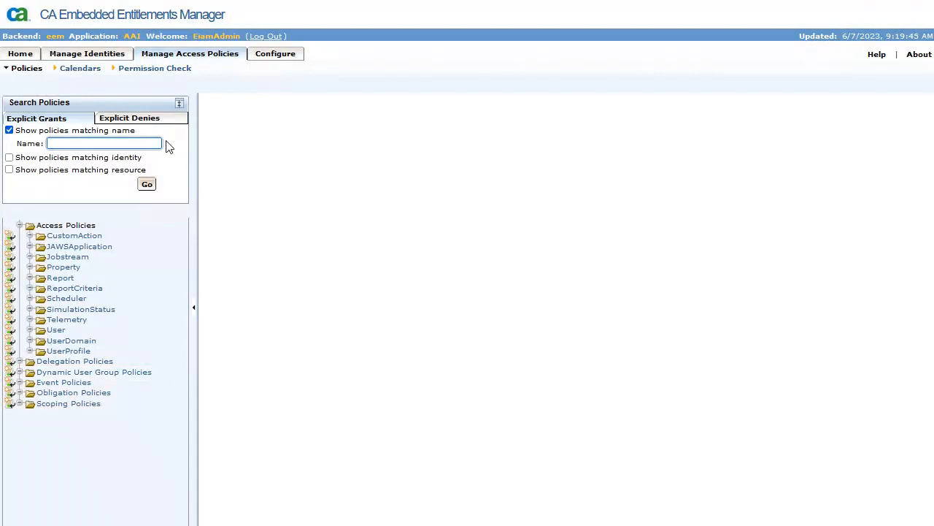
click(121, 373)
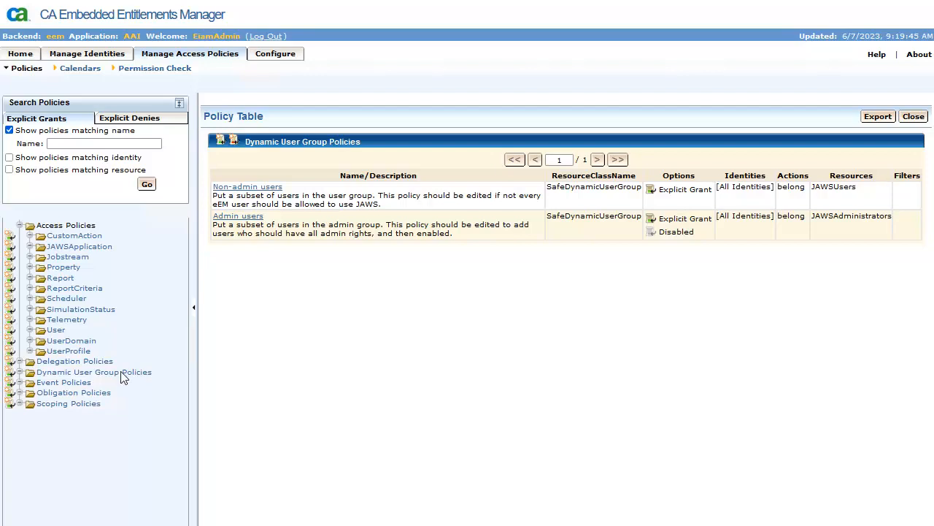
click(246, 216)
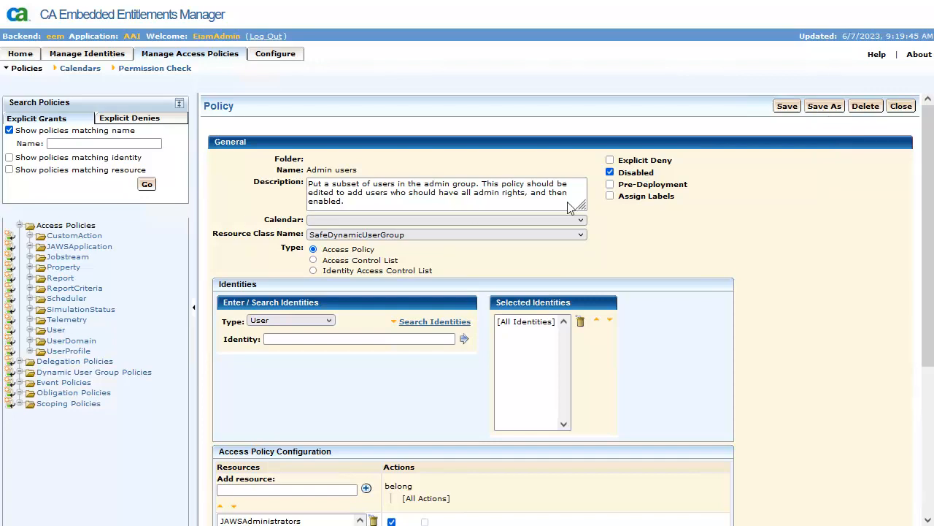
click(824, 105)
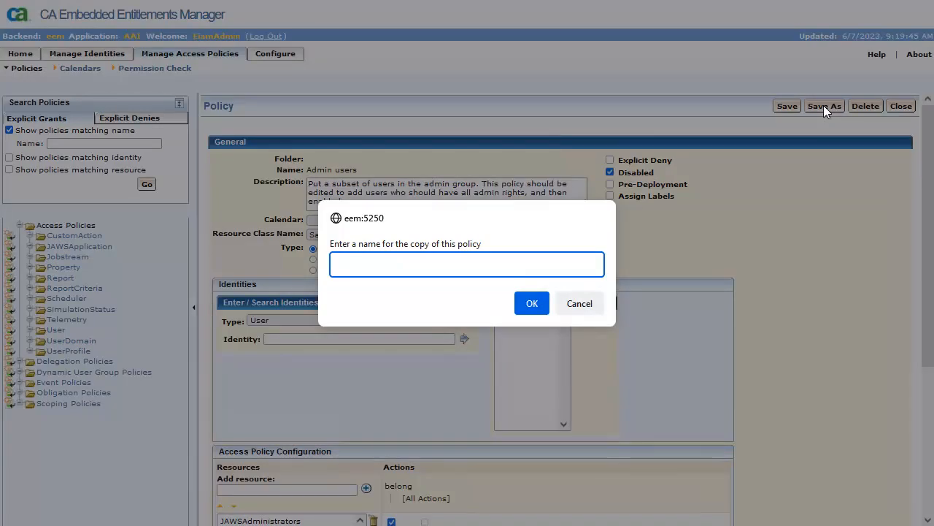
click(349, 266)
text(Scheduler Managers)
click(531, 304)
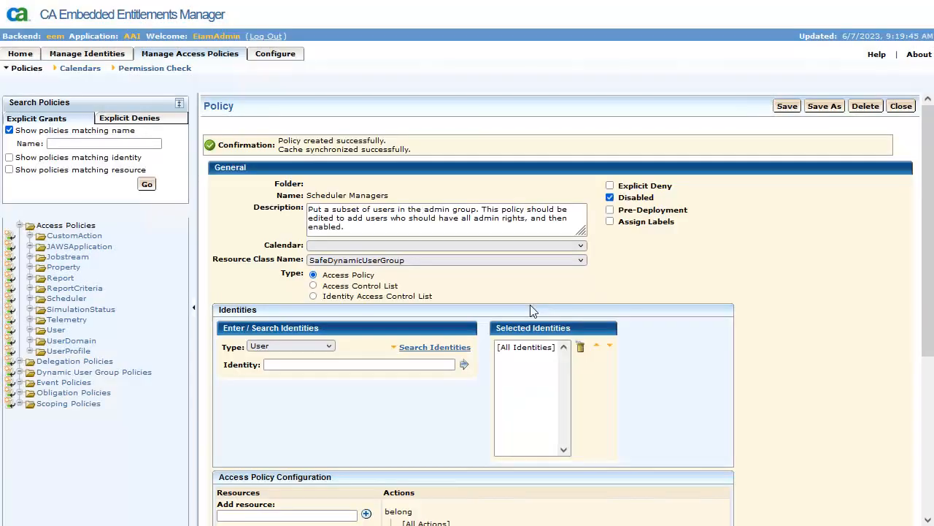
- Open the Scheduler Managers policy from the dynamic user group policies and clear its Disabled option
click(109, 372)
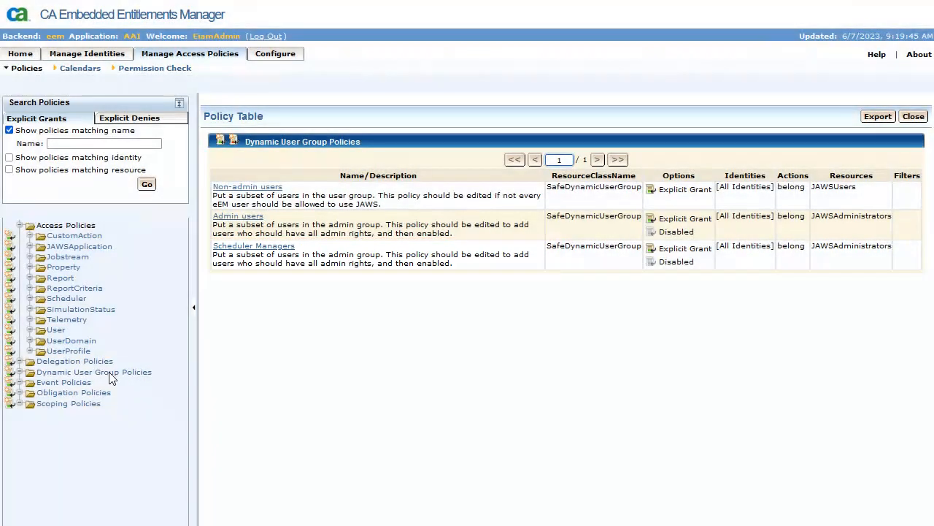
click(269, 248)
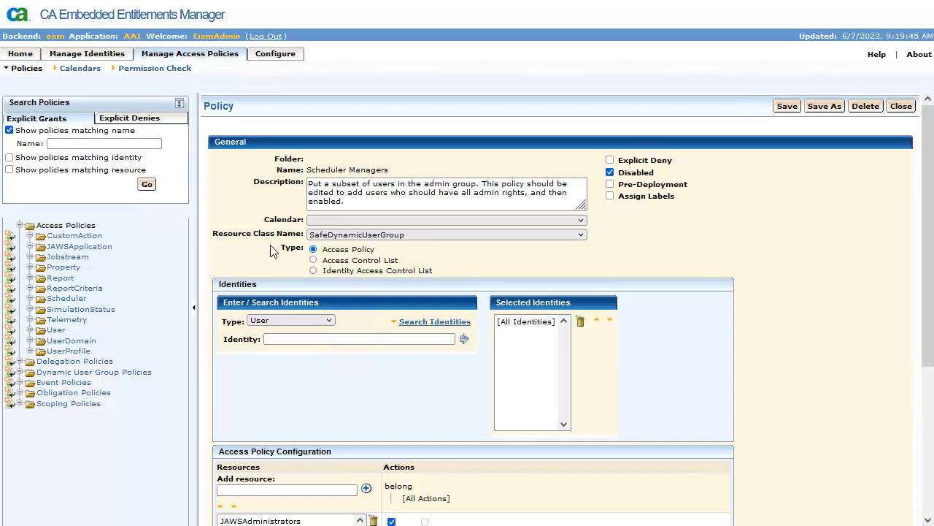
click(611, 174)
- Assign the Scheduler managers application group as the policy's selected identity and save the policy
click(276, 322)
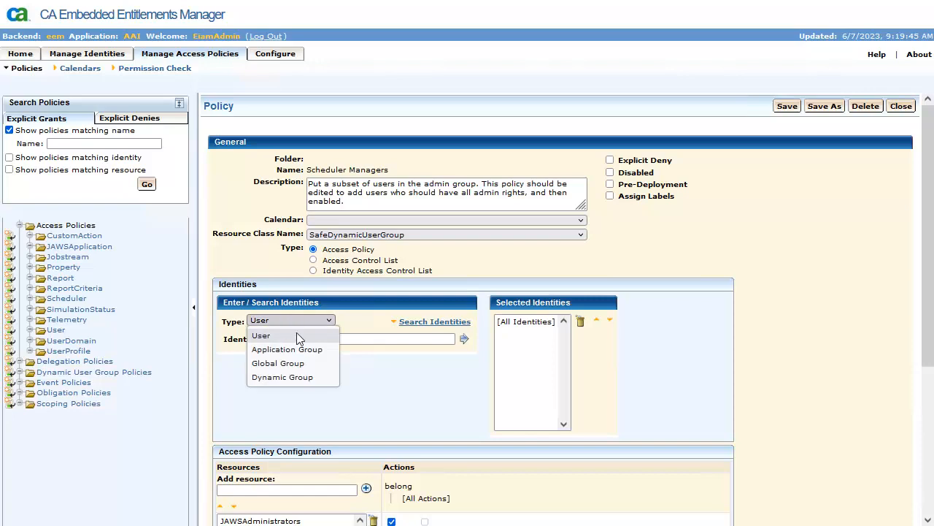
click(301, 350)
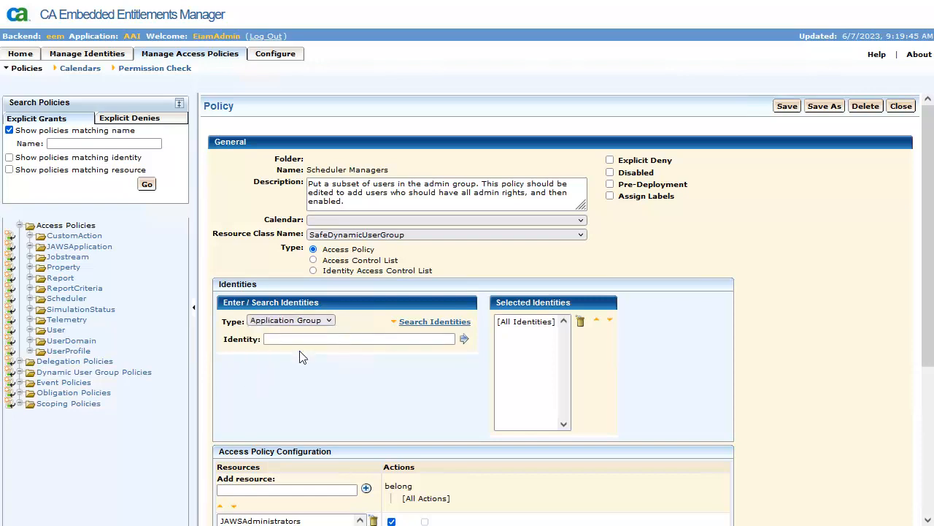
click(434, 322)
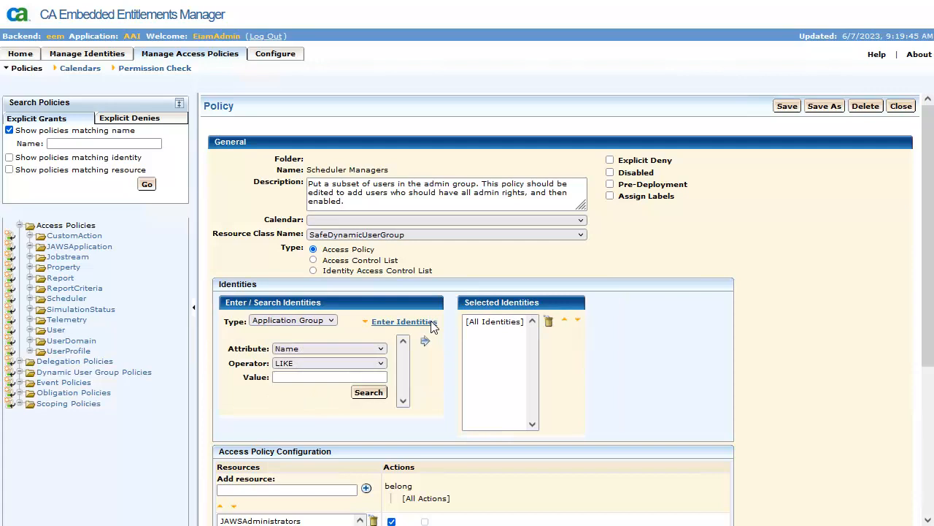
click(367, 393)
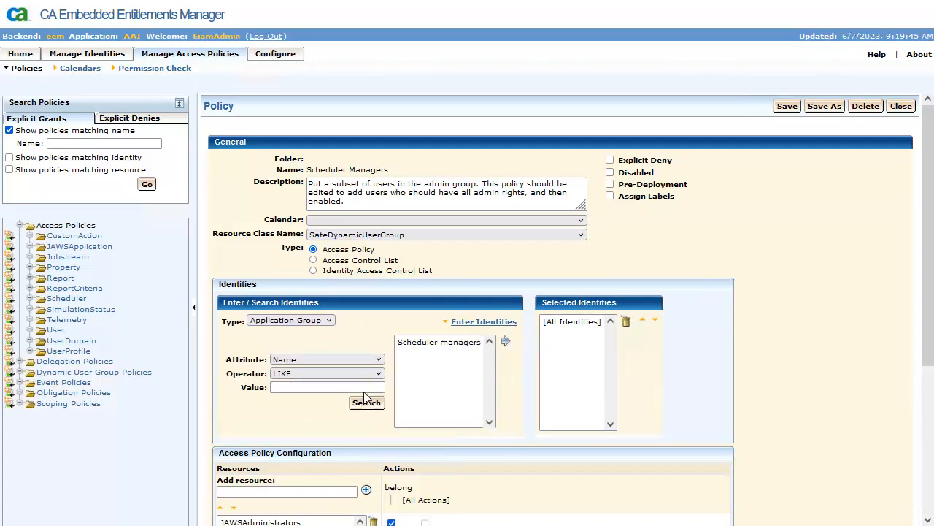
click(445, 342)
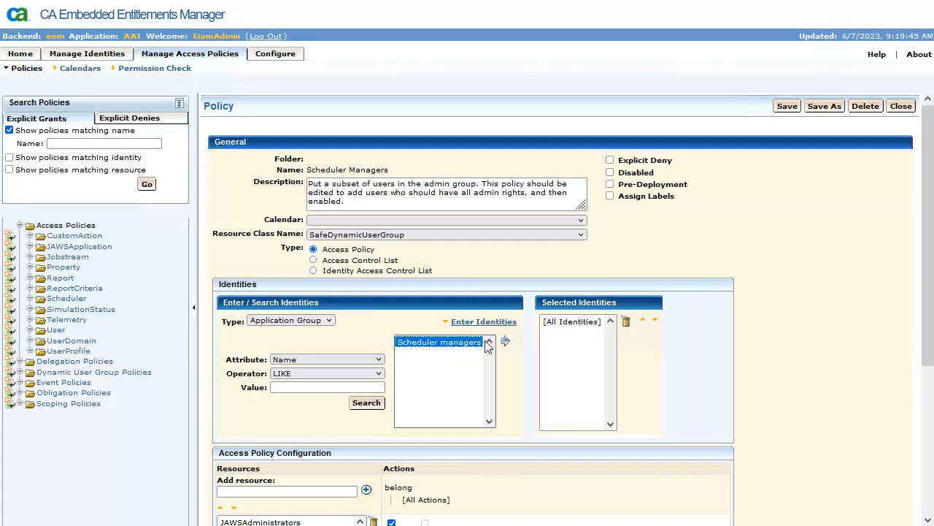
click(505, 341)
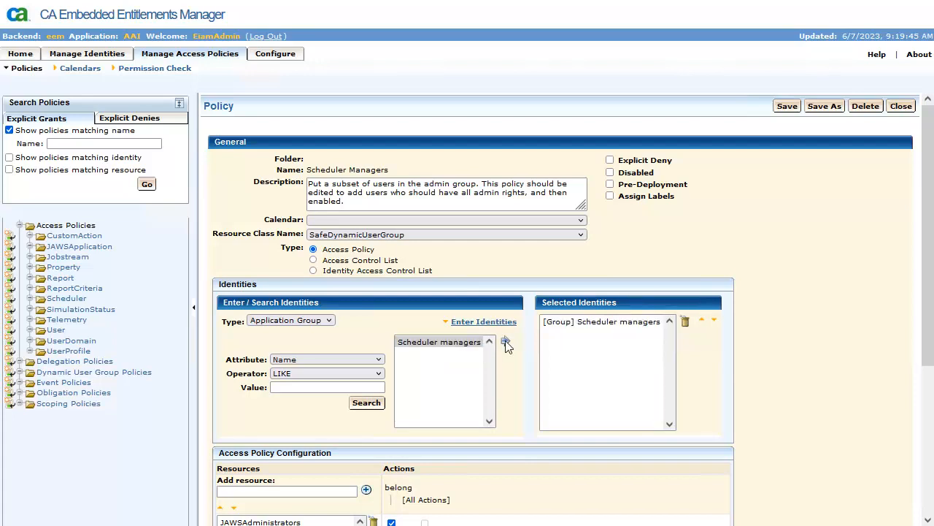
click(928, 455)
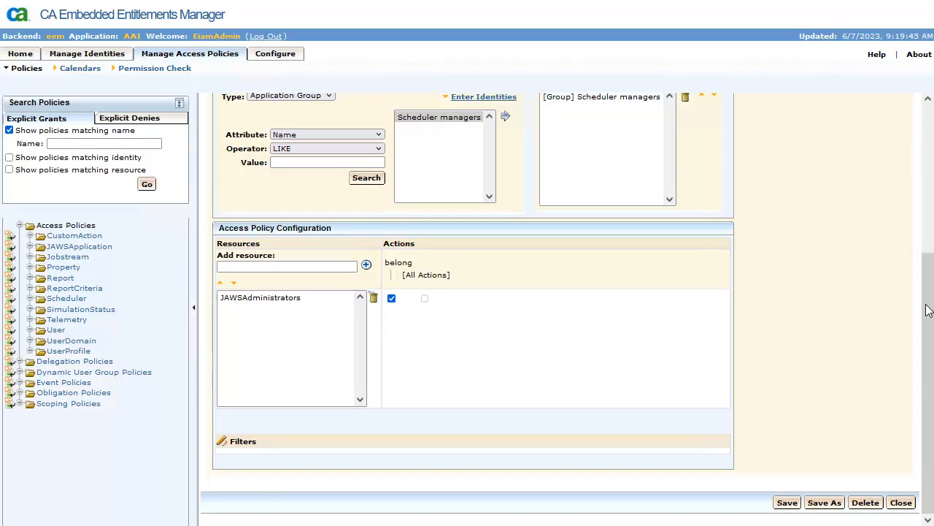
click(929, 121)
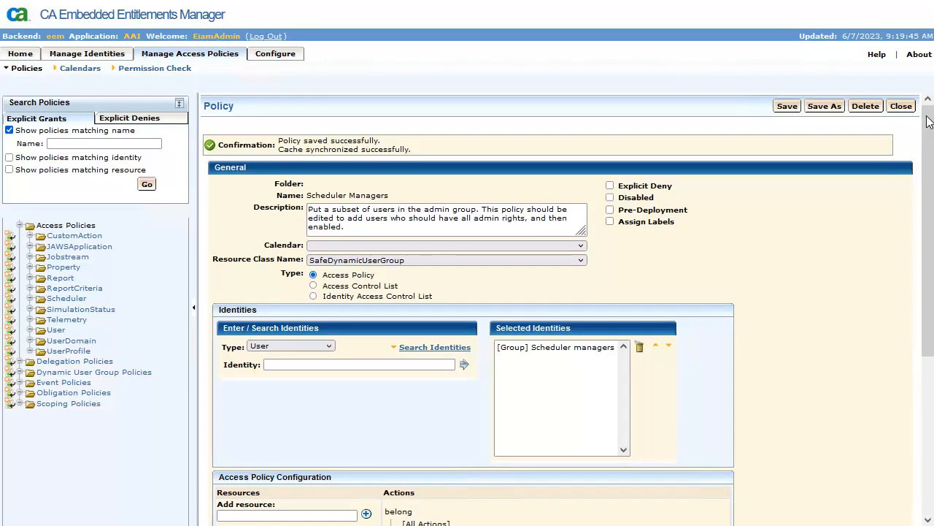
- Set the policy description to "Group policy for admin users who can managers schedulers connections, but not jobstreams" and save the policy
triple_click(369, 219)
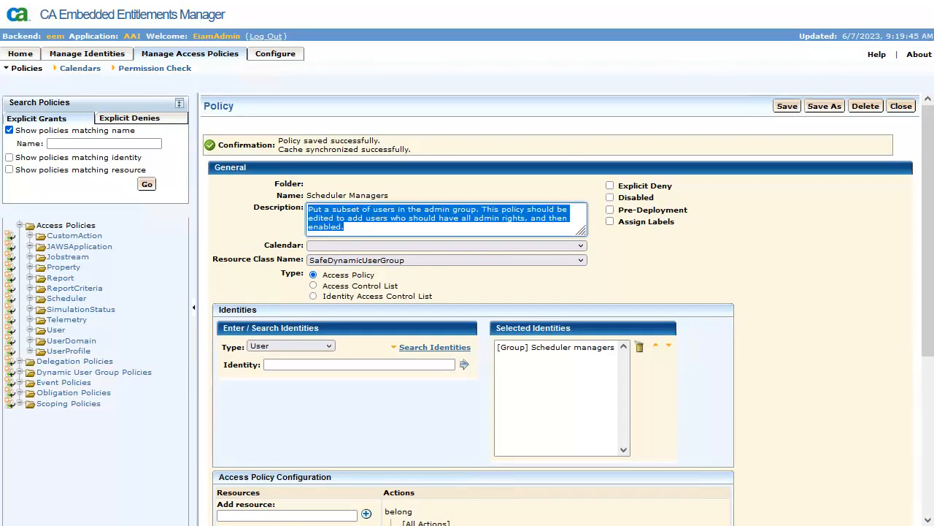
key(Delete)
text(Group policy for admin users who can managers schedulers connections, but not jobstreams)
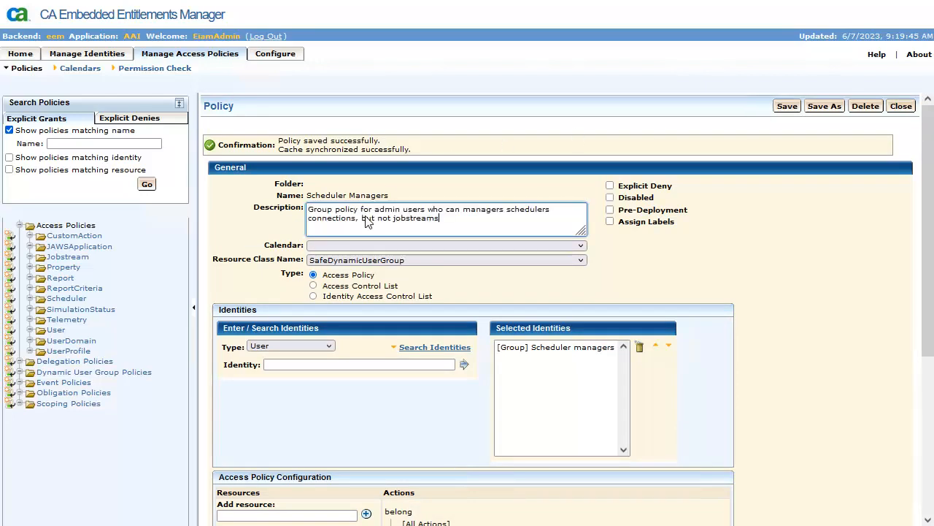
click(787, 106)
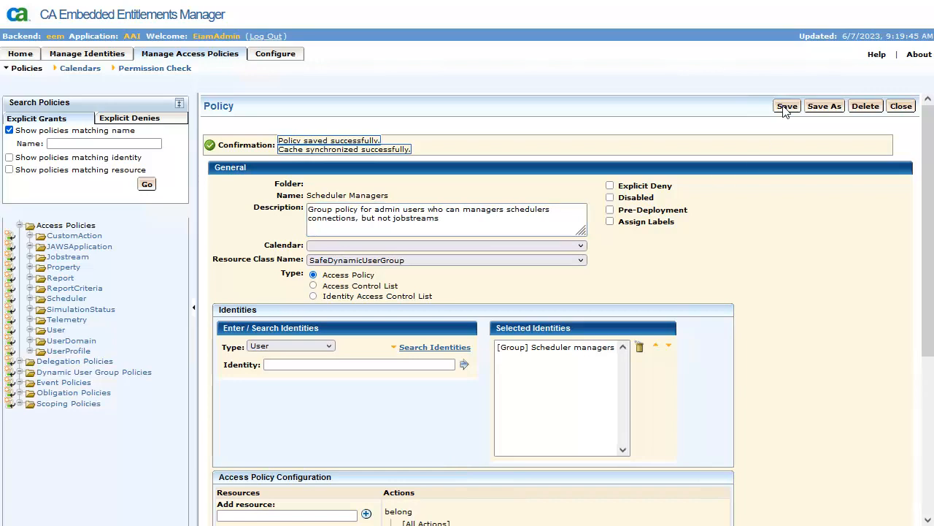
click(82, 372)
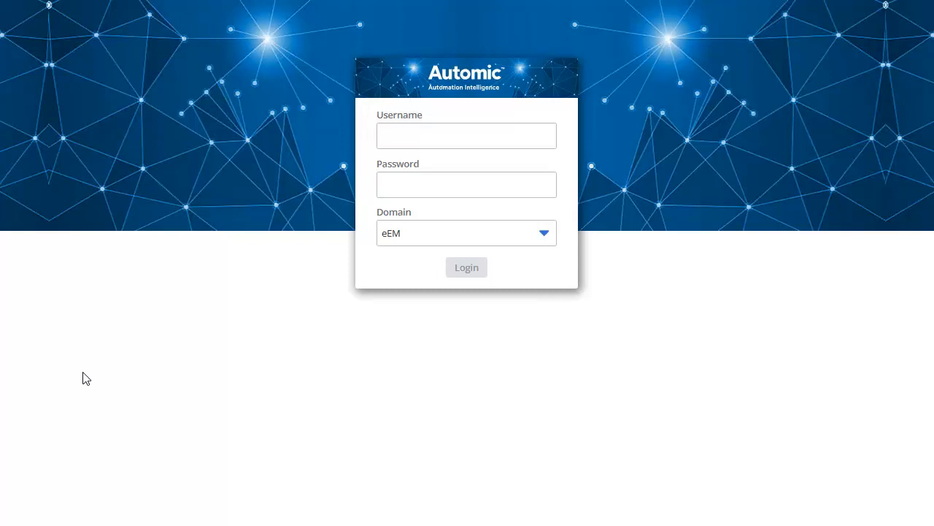
- Log in to Automic Automation Intelligence on the eEM domain with the user's username and account password
click(391, 136)
click(397, 184)
text(•••••••)
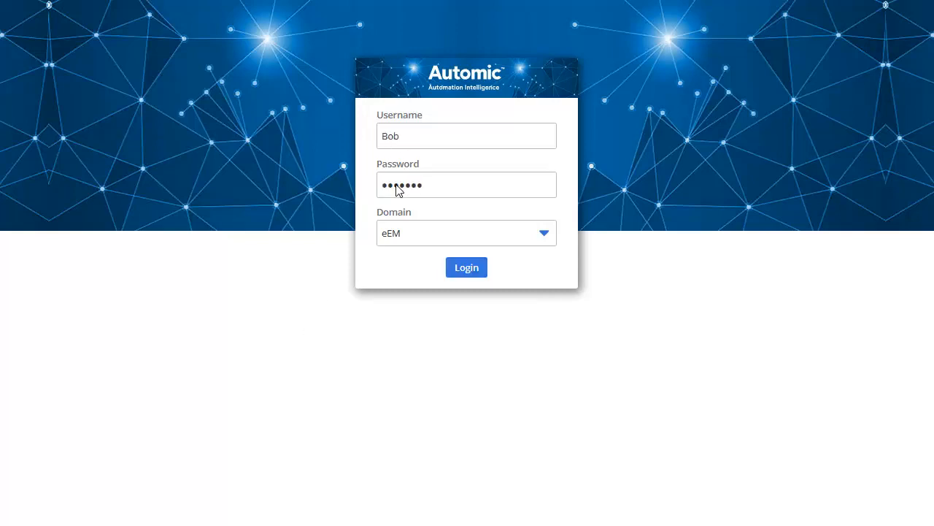
click(471, 267)
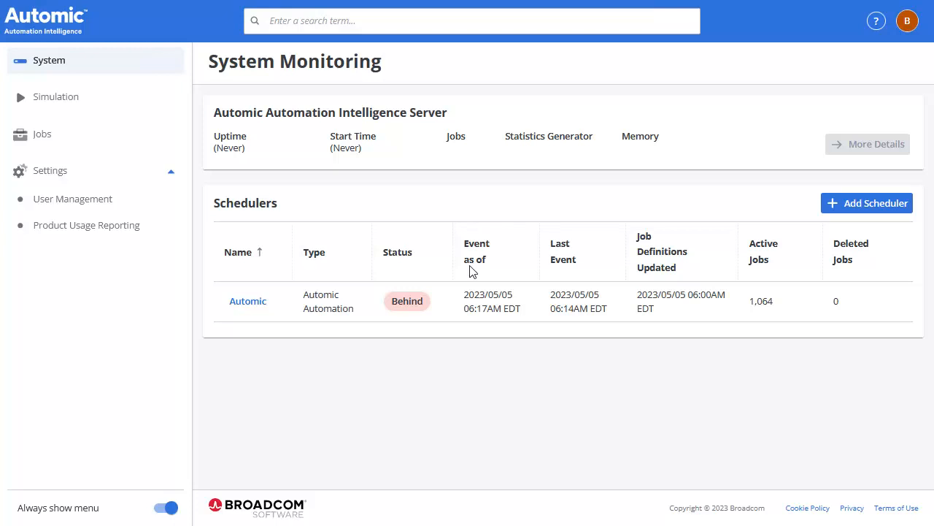
- Open the form for adding a new scheduler
click(870, 205)
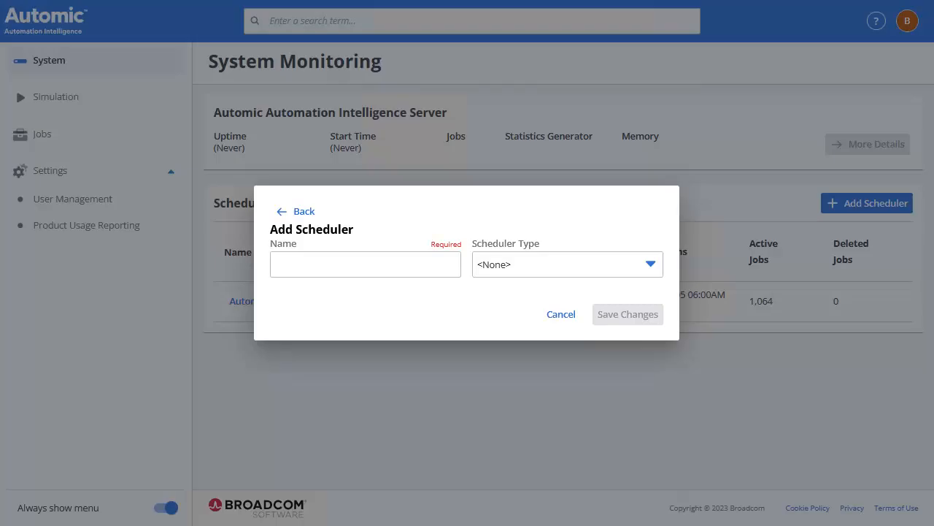